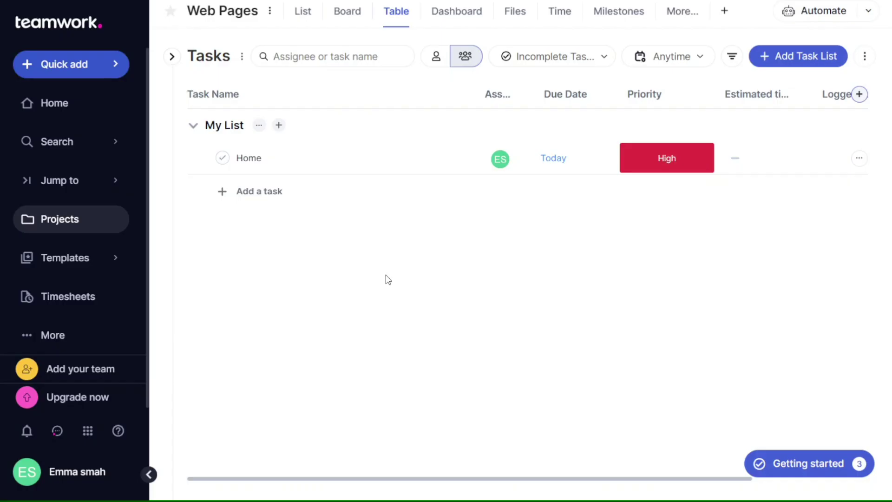
Add Shop and ContactUs tasks to My List, then rename ContactUs to 'Contact Us'
{"action": "left_click", "coordinate": [269, 191]}
{"action": "type", "text": "Shop"}
{"action": "key", "text": "Return"}
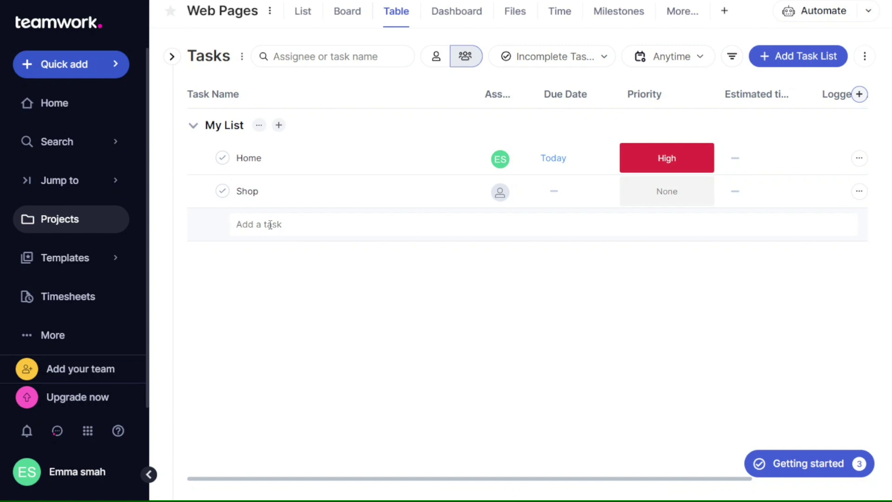
{"action": "type", "text": "ContactUs"}
{"action": "key", "text": "Return"}
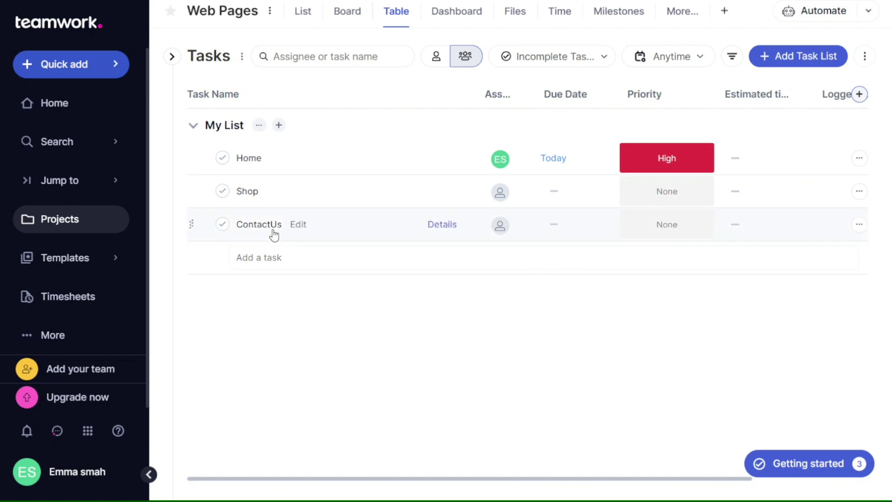
{"action": "left_click", "coordinate": [298, 225]}
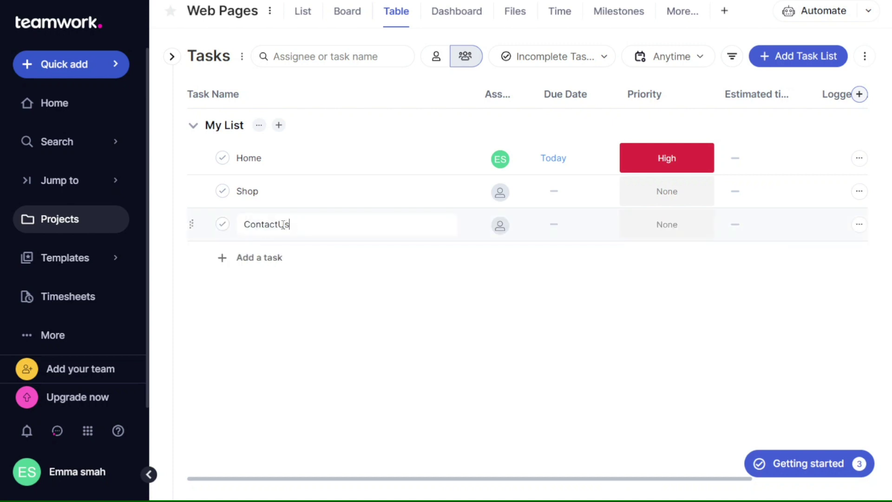
{"action": "left_click", "coordinate": [326, 329]}
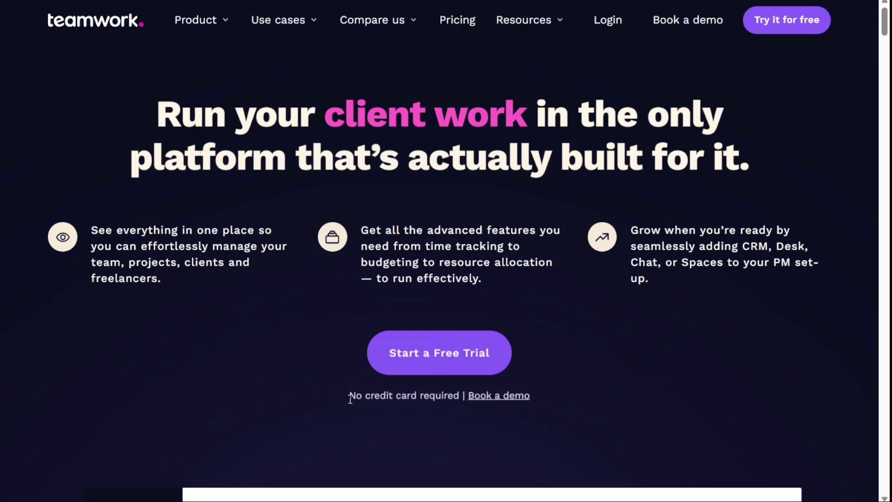
Highlight the 'No credit card required' text on the homepage, then clear the highlight
{"action": "left_click_drag", "start_coordinate": [350, 398], "coordinate": [458, 398]}
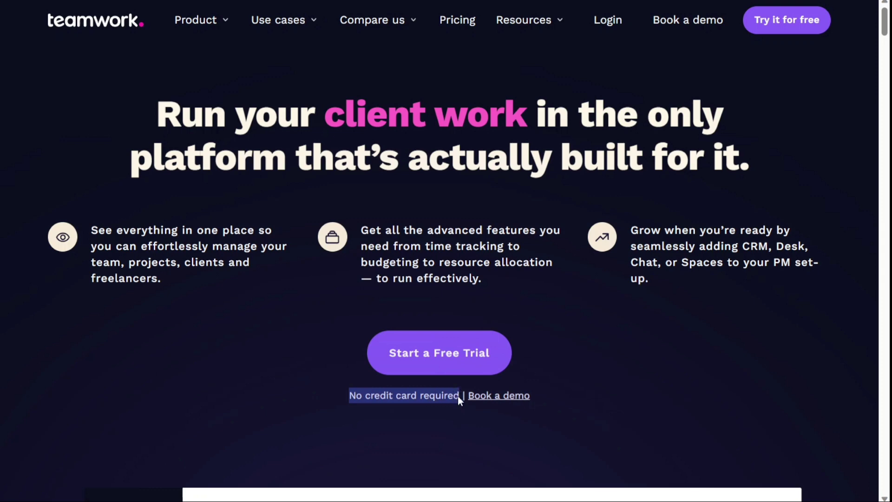
{"action": "left_click", "coordinate": [289, 379]}
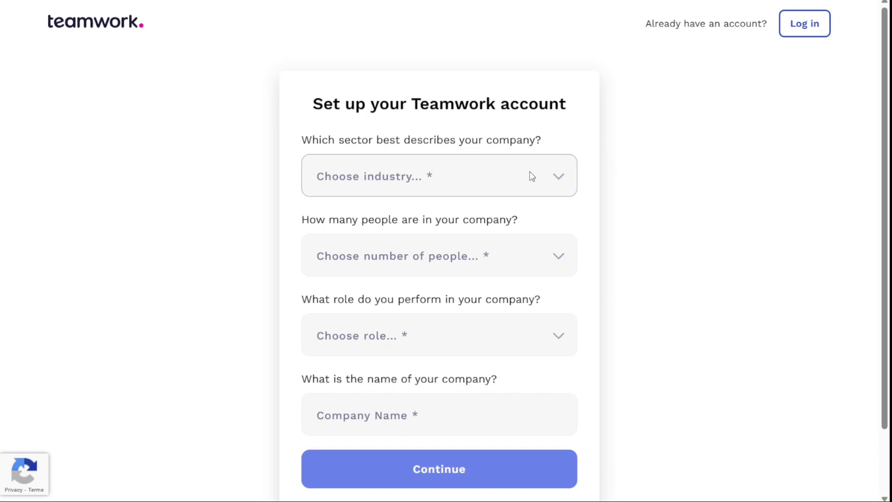
Set industry to Web development agency, size 1-5, add company name; tick Managing projects and Working with clients
{"action": "left_click", "coordinate": [532, 176]}
{"action": "left_click", "coordinate": [480, 232]}
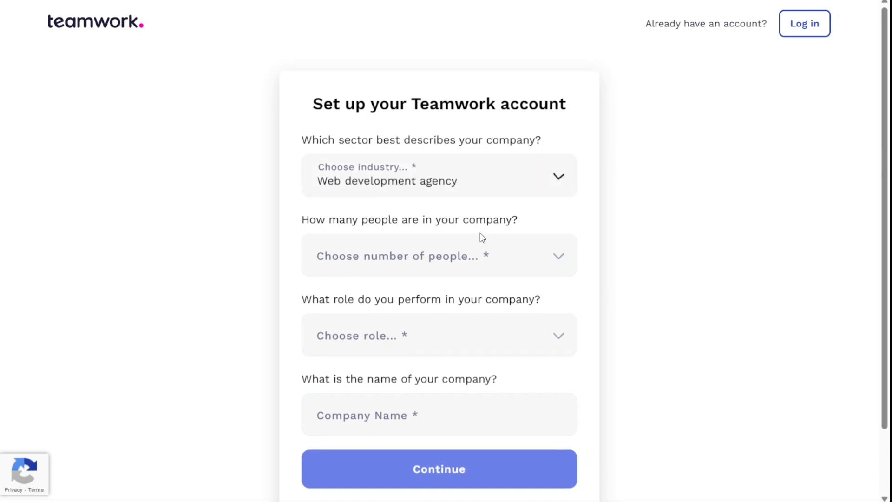
{"action": "left_click", "coordinate": [466, 264]}
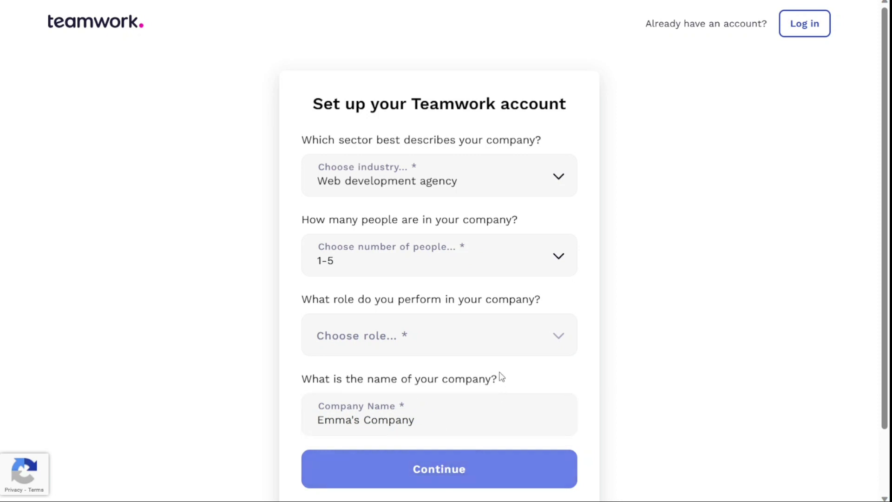
{"action": "left_click", "coordinate": [495, 412]}
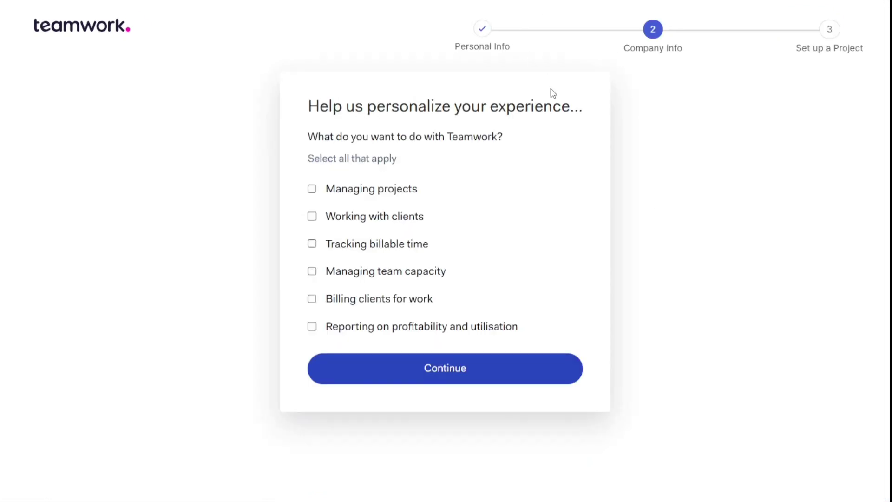
{"action": "left_click", "coordinate": [360, 193]}
{"action": "left_click", "coordinate": [338, 220]}
Name the first project 'Web Pages' and add its first task, Home
{"action": "left_click", "coordinate": [440, 370]}
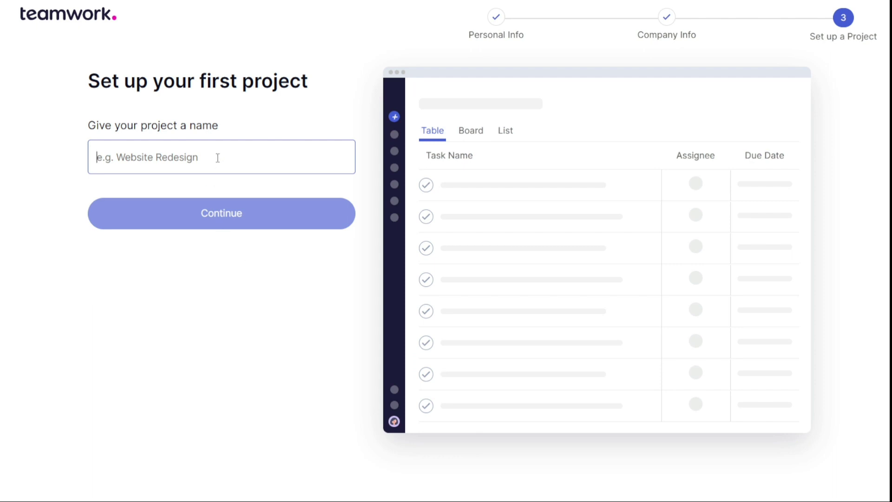
{"action": "type", "text": "Web"}
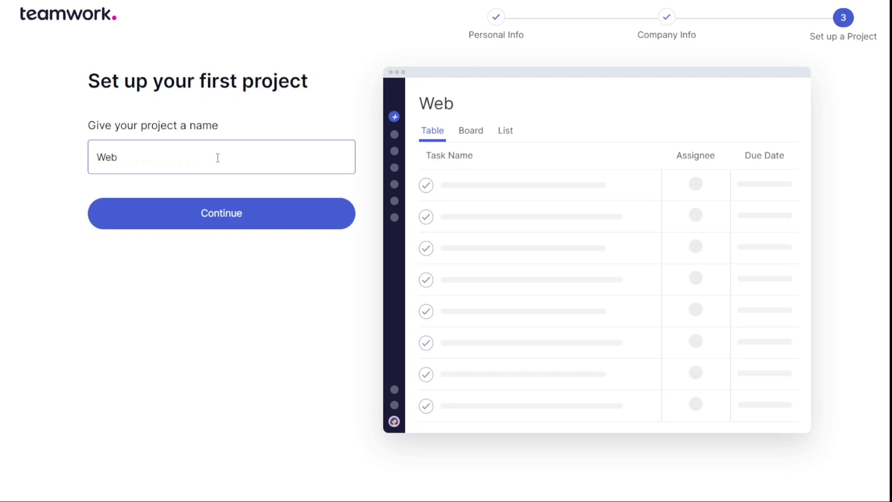
{"action": "type", "text": " Pages"}
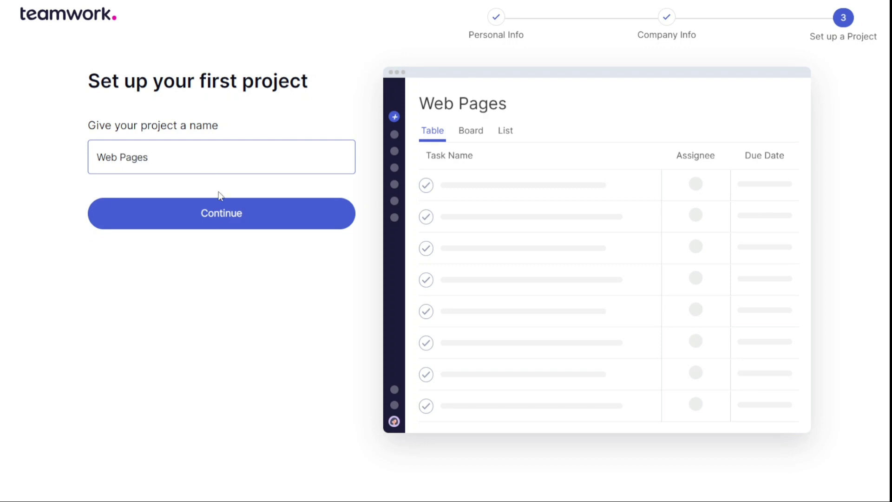
{"action": "left_click", "coordinate": [221, 211]}
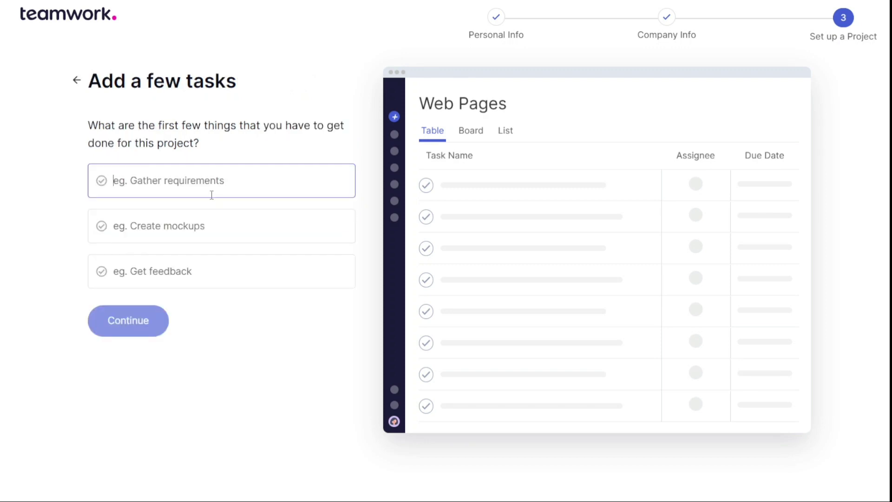
{"action": "type", "text": "Home"}
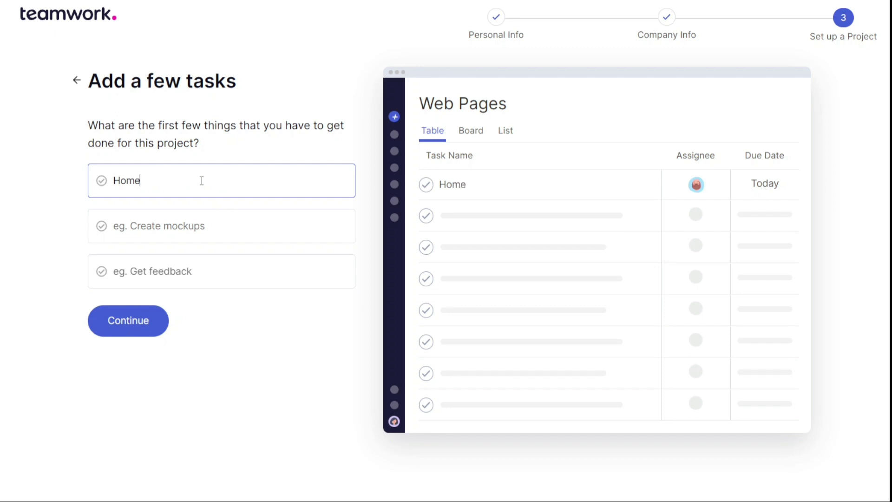
Preview Board and List, pick Table view for the project, and skip inviting teammates
{"action": "left_click", "coordinate": [139, 325]}
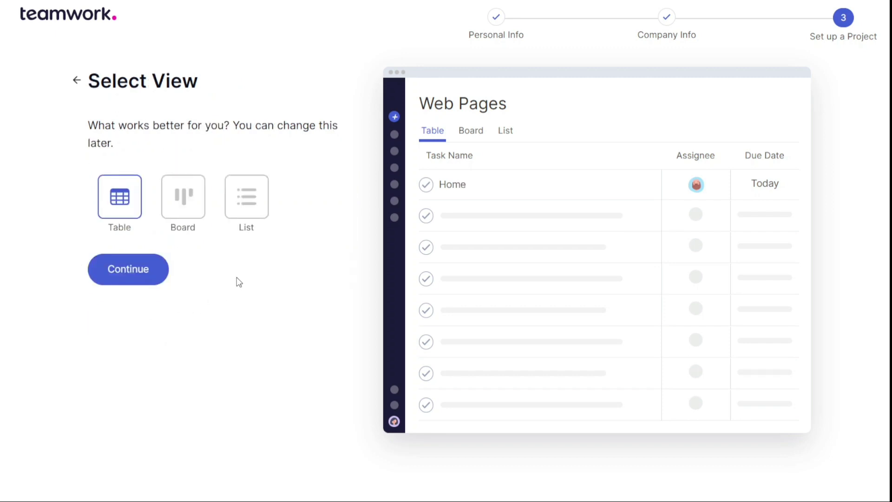
{"action": "left_click", "coordinate": [178, 207]}
{"action": "left_click", "coordinate": [244, 208]}
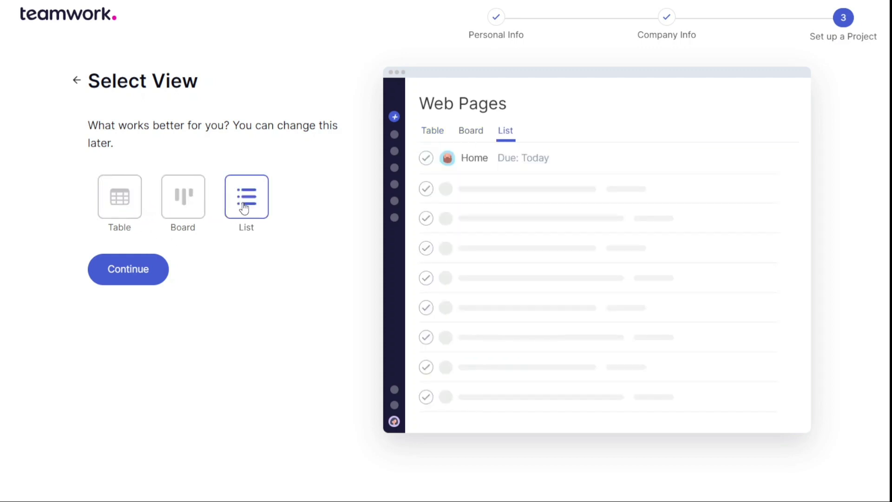
{"action": "left_click", "coordinate": [124, 210]}
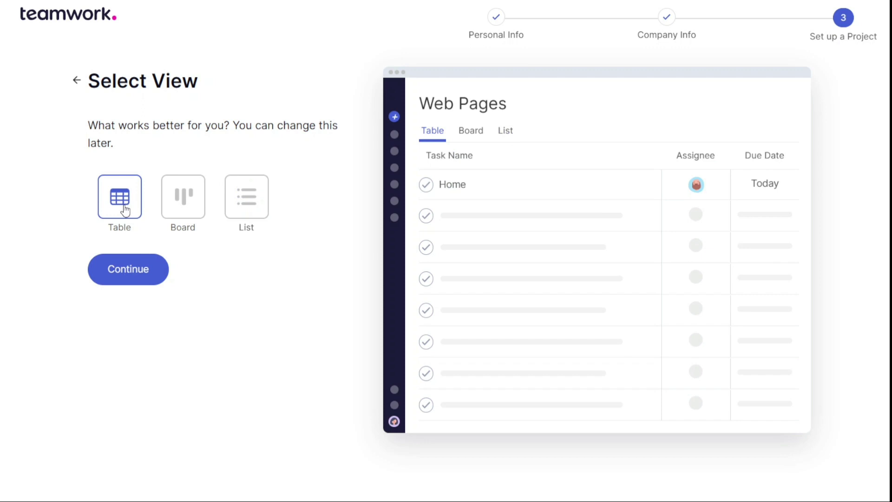
{"action": "left_click", "coordinate": [135, 275]}
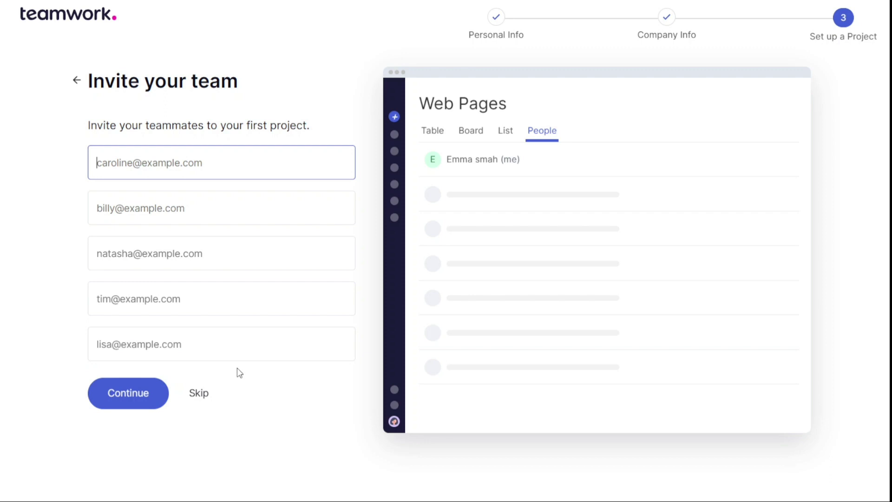
{"action": "left_click", "coordinate": [200, 391]}
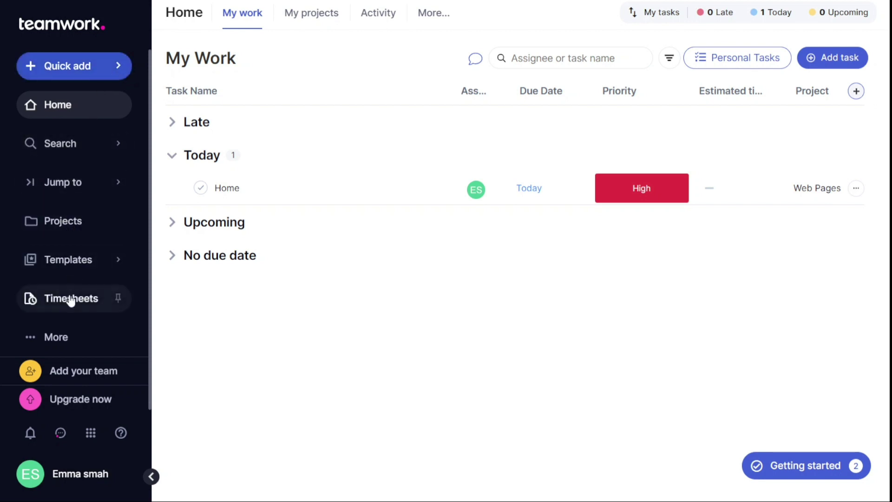
Close the sidebar's More navigation flyout once My Work has loaded
{"action": "left_click", "coordinate": [59, 338]}
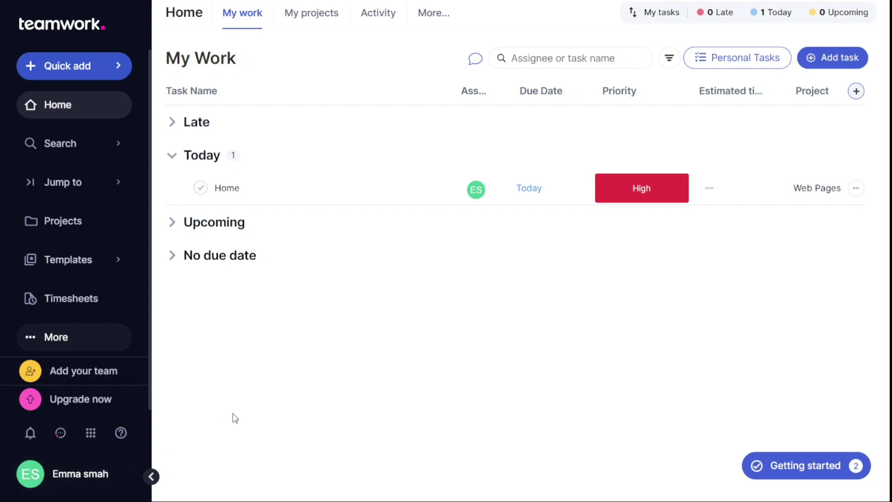
Browse the Quick add item types and extra Home sections, then close both unused
{"action": "left_click", "coordinate": [118, 76]}
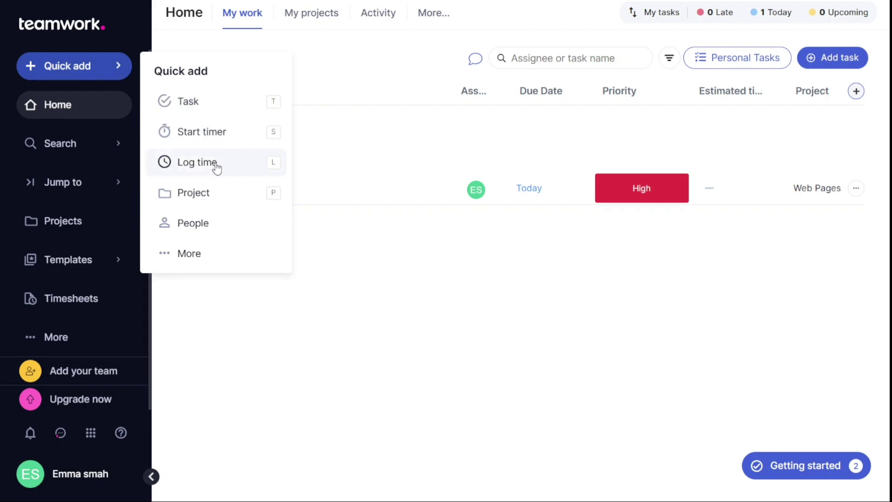
{"action": "left_click", "coordinate": [199, 259]}
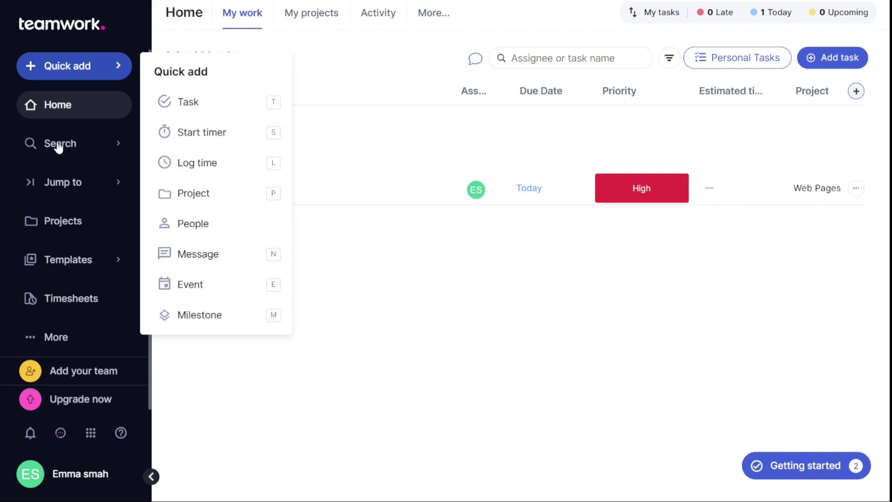
{"action": "left_click", "coordinate": [82, 107]}
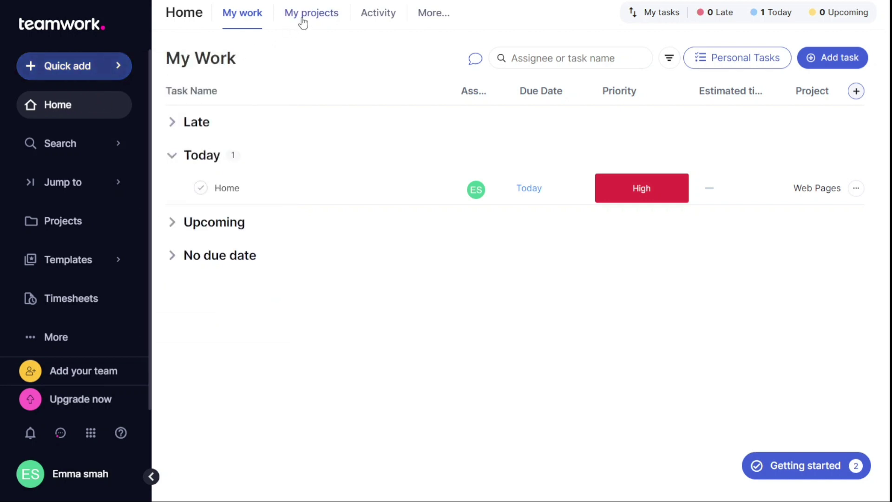
{"action": "left_click", "coordinate": [431, 15]}
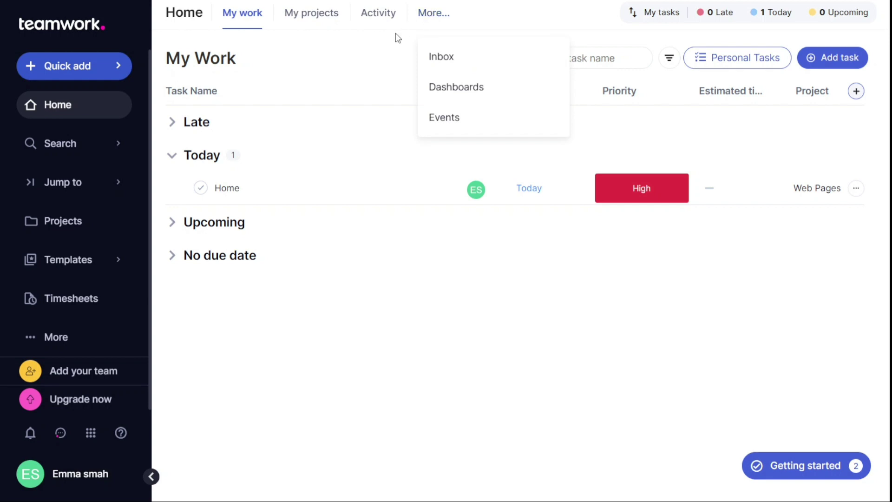
{"action": "left_click", "coordinate": [333, 65]}
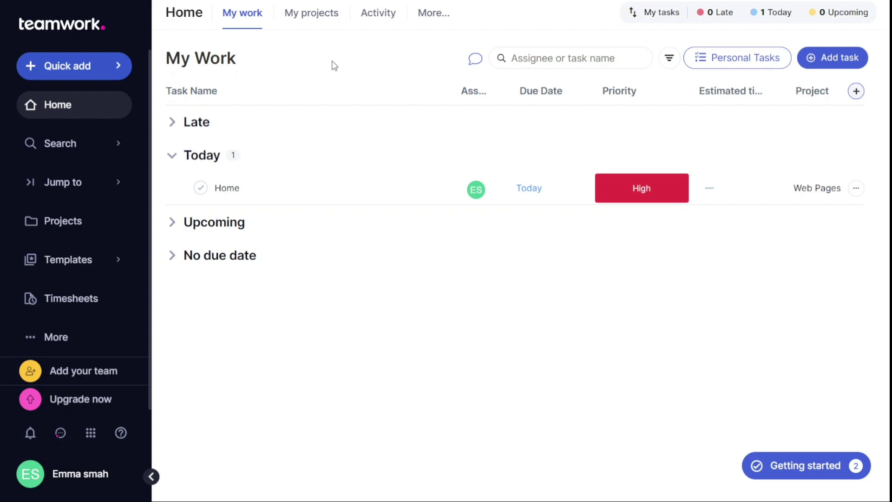
Check which item types search covers, then use Jump to and open the Projects list
{"action": "left_click", "coordinate": [103, 150]}
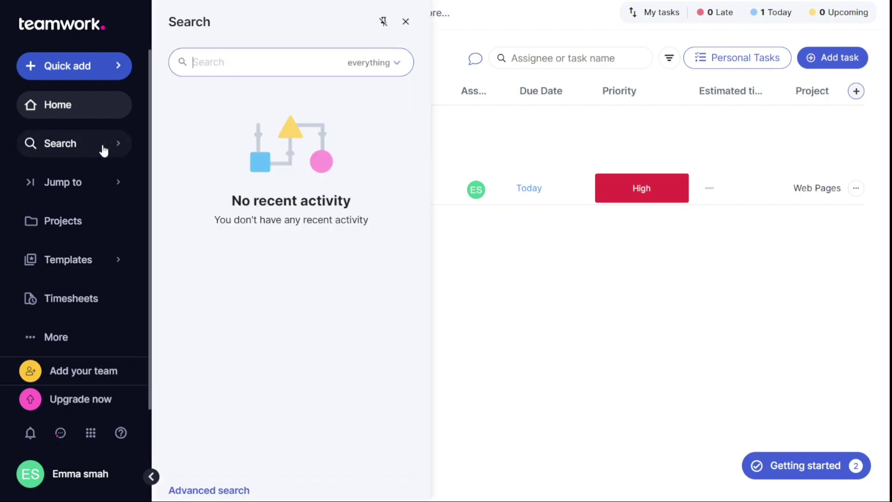
{"action": "left_click", "coordinate": [391, 70]}
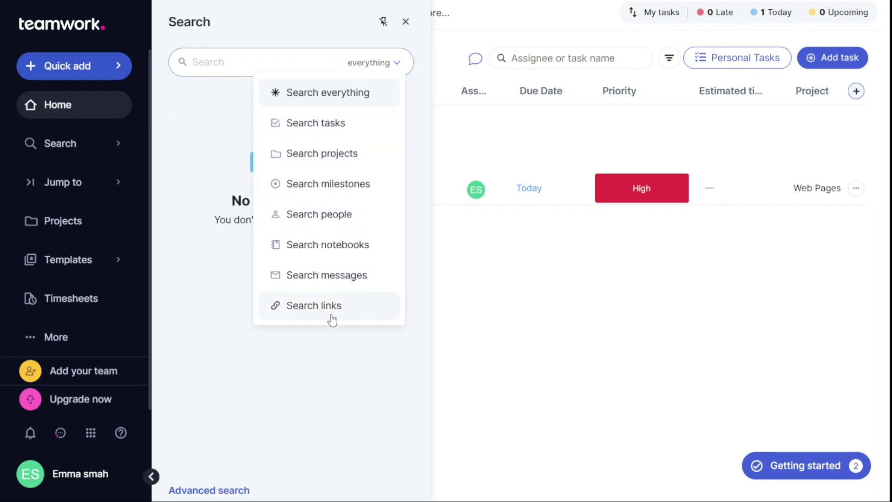
{"action": "left_click", "coordinate": [278, 373]}
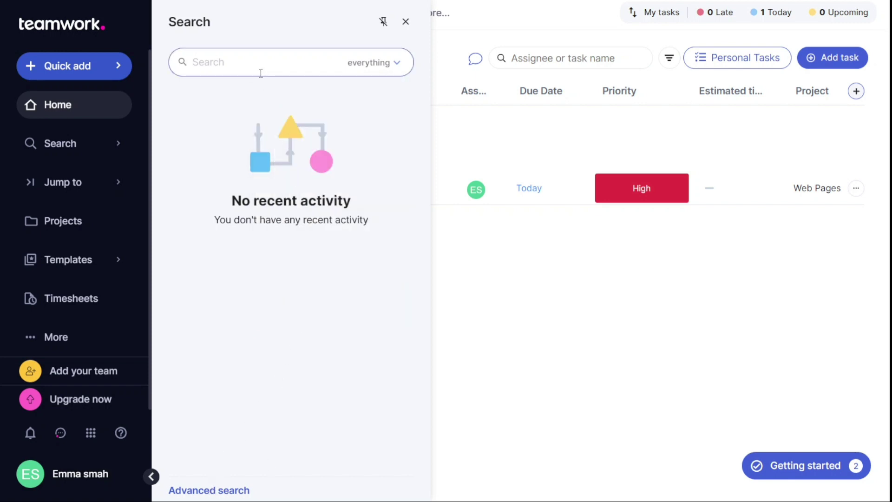
{"action": "left_click", "coordinate": [98, 185]}
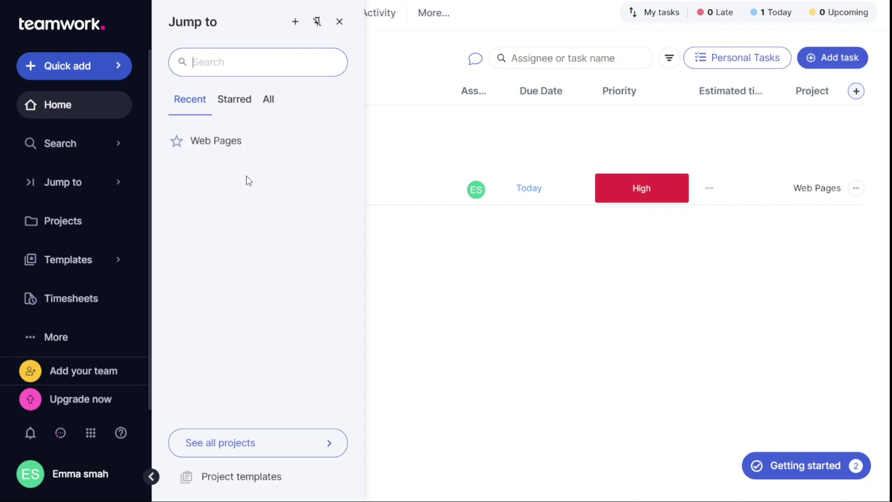
{"action": "left_click", "coordinate": [87, 232]}
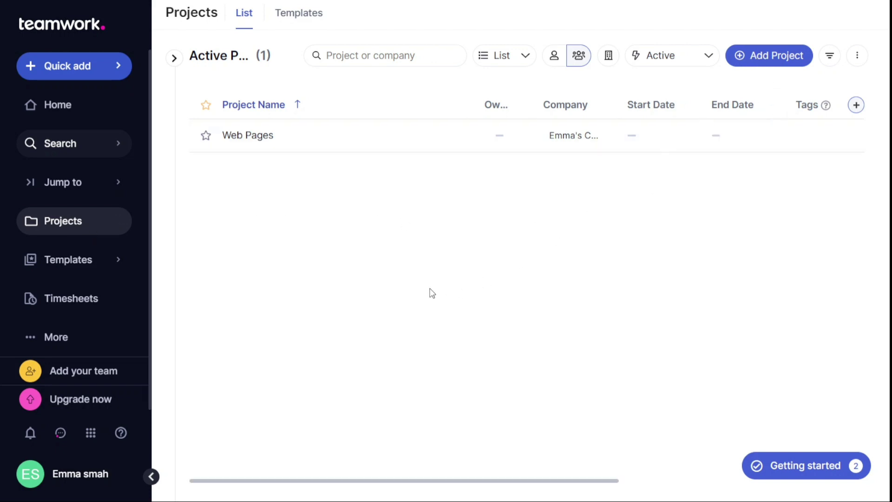
View the Templates panel, then open My timesheet for April 24–28, 2023
{"action": "left_click", "coordinate": [76, 262]}
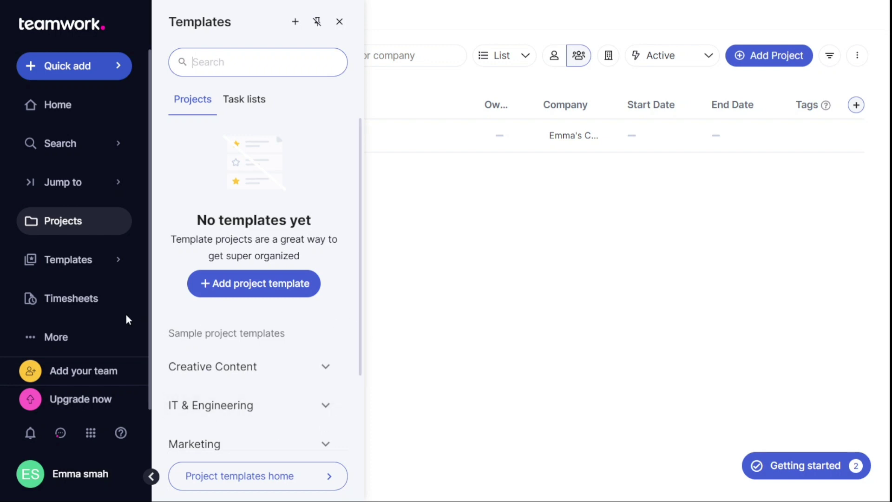
{"action": "left_click", "coordinate": [82, 298]}
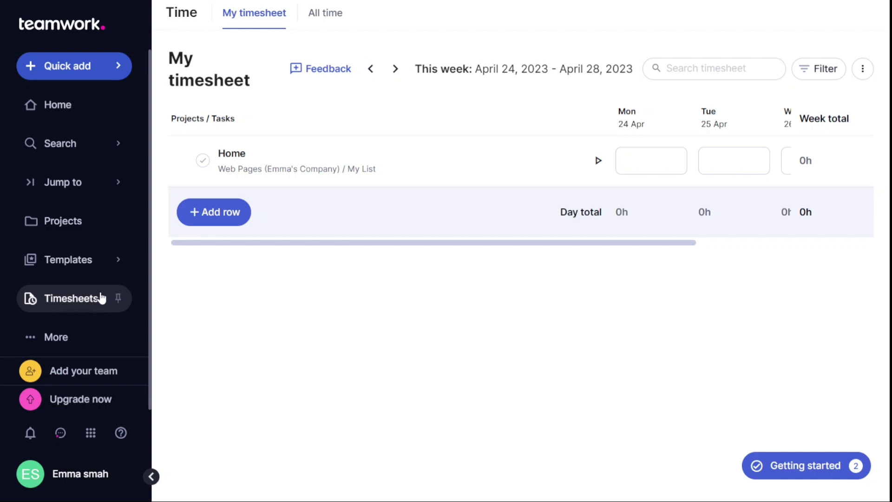
{"action": "left_click", "coordinate": [56, 343]}
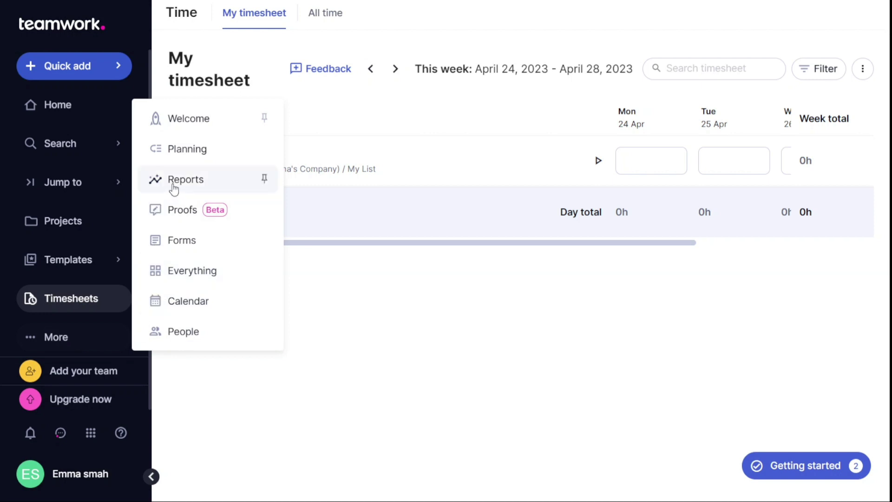
{"action": "left_click", "coordinate": [265, 180]}
{"action": "left_click", "coordinate": [265, 179]}
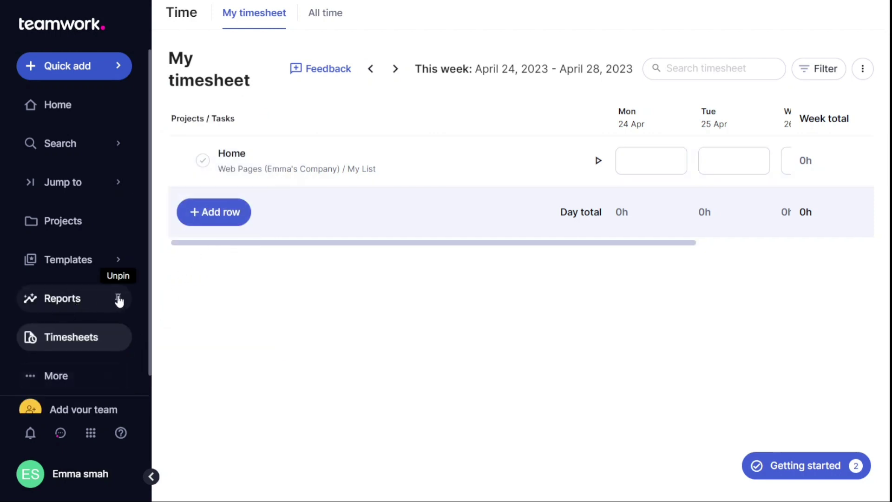
{"action": "left_click", "coordinate": [117, 299]}
{"action": "left_click", "coordinate": [56, 345]}
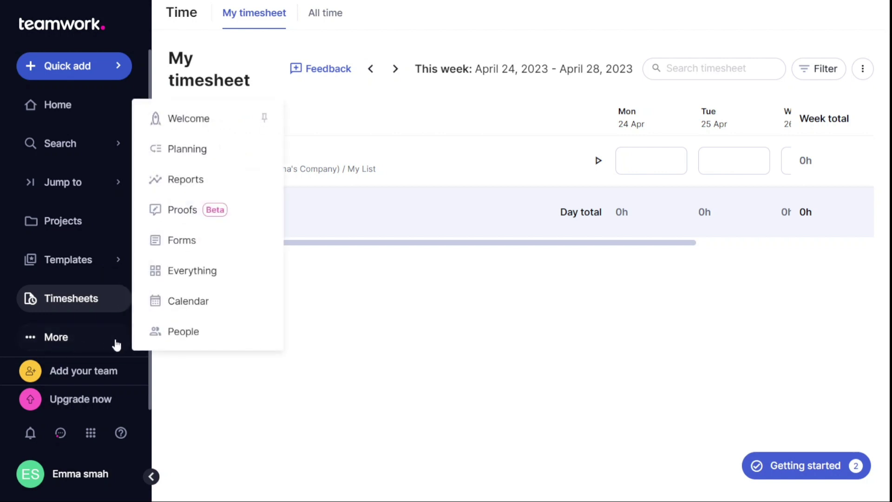
{"action": "mouse_move", "coordinate": [205, 305]}
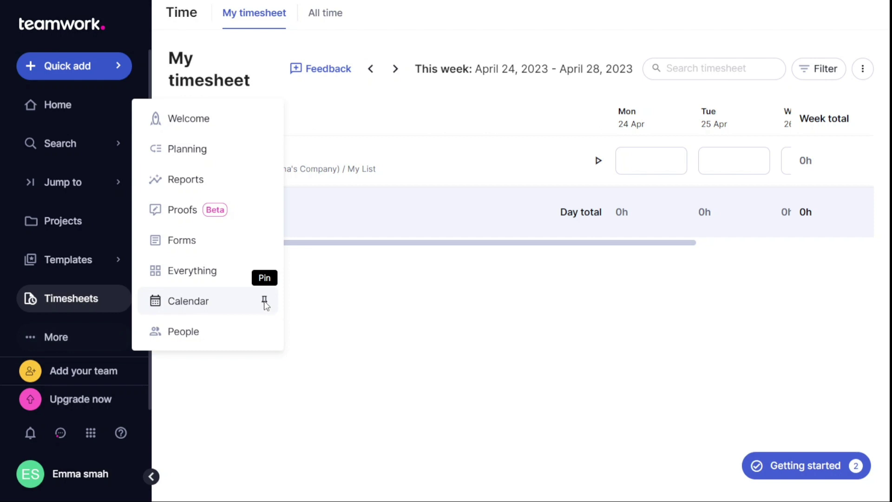
{"action": "left_click", "coordinate": [265, 300]}
{"action": "left_click", "coordinate": [118, 337]}
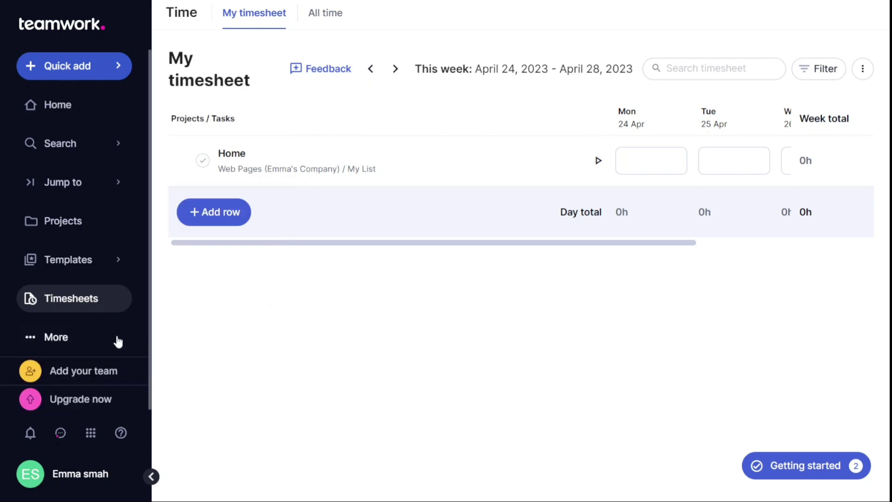
{"action": "left_click", "coordinate": [75, 343]}
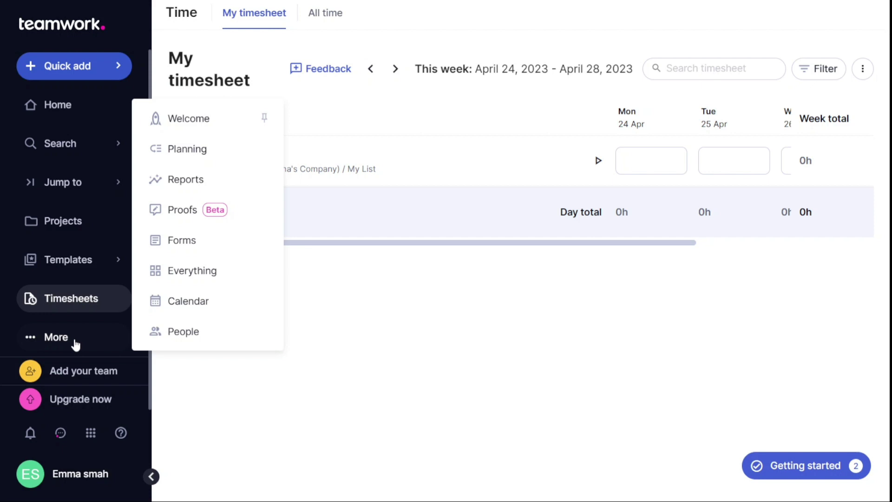
{"action": "left_click", "coordinate": [75, 343]}
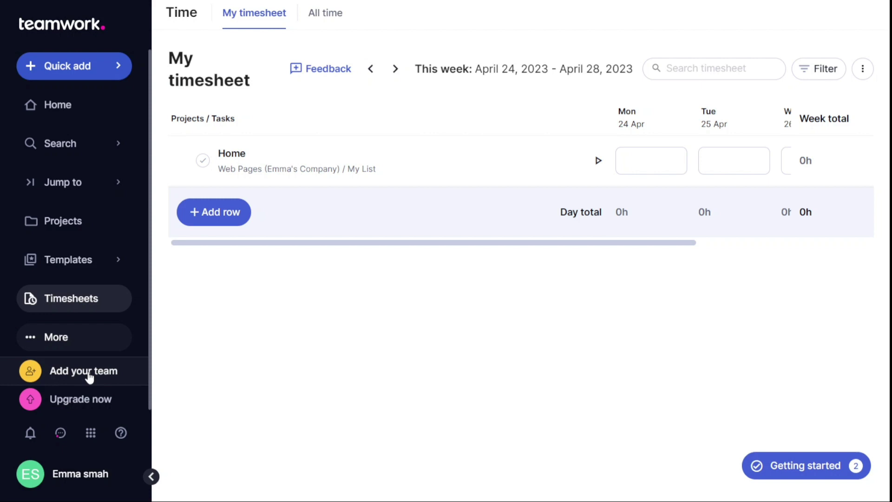
{"action": "left_click", "coordinate": [79, 474]}
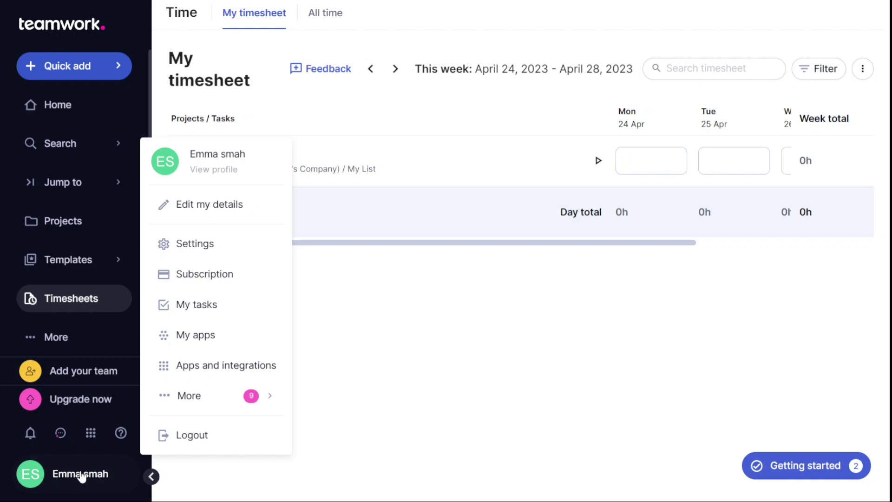
{"action": "left_click", "coordinate": [82, 475]}
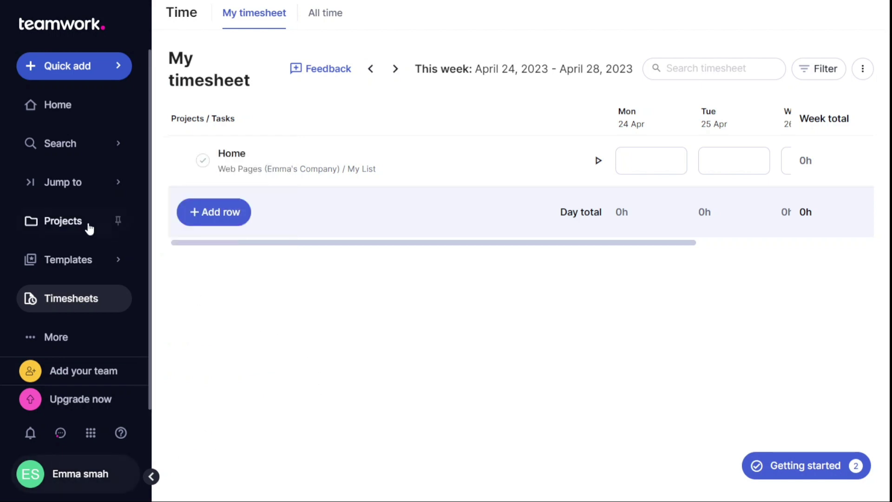
Return to Projects and start a new project from Quick add
{"action": "left_click", "coordinate": [64, 224]}
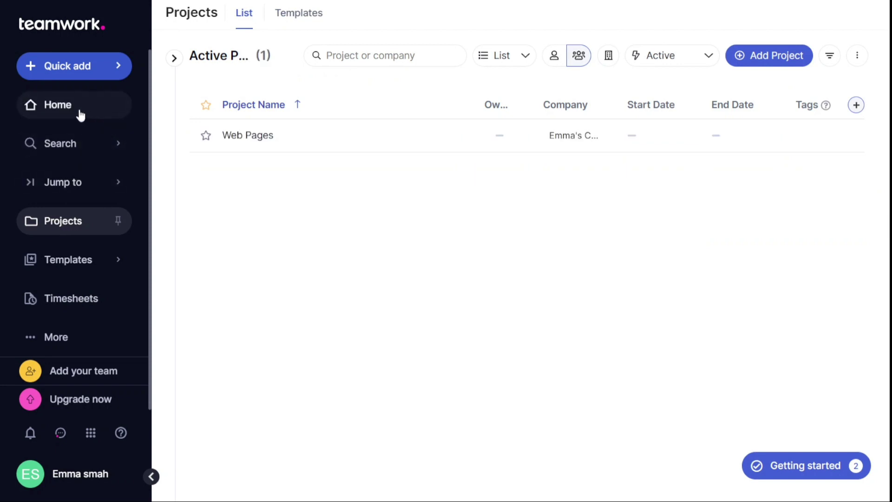
{"action": "left_click", "coordinate": [95, 69]}
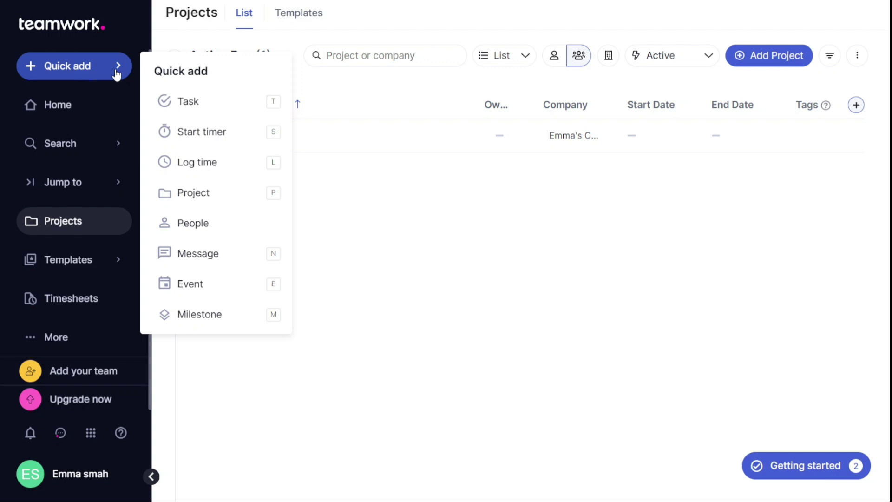
{"action": "left_click", "coordinate": [207, 192]}
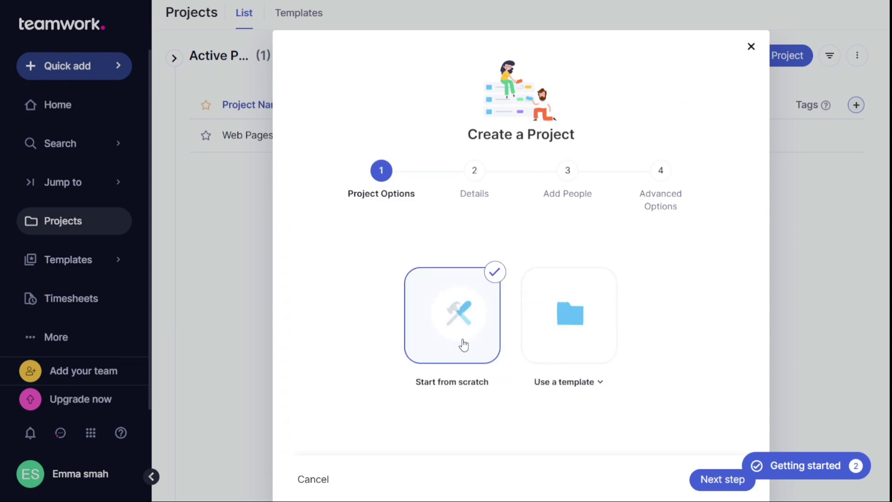
Name the project 'MyProject', then step through Add People and Advanced Options to create it
{"action": "left_click", "coordinate": [722, 483]}
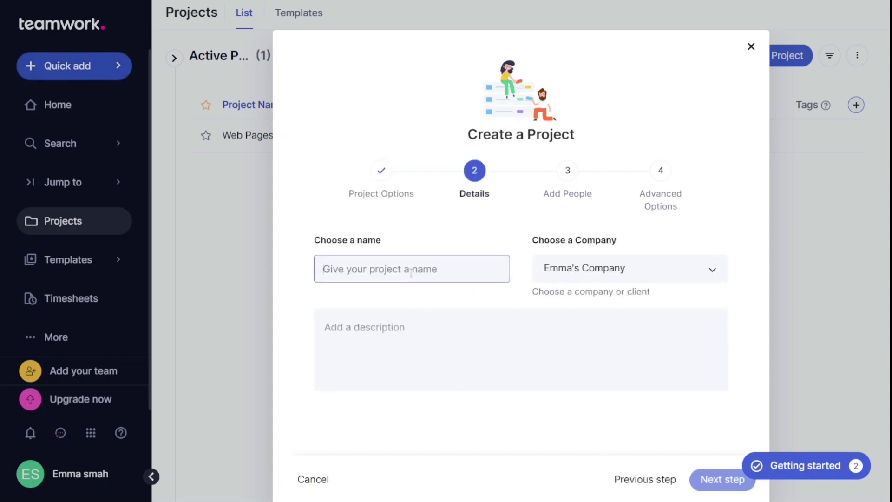
{"action": "type", "text": "MyProject"}
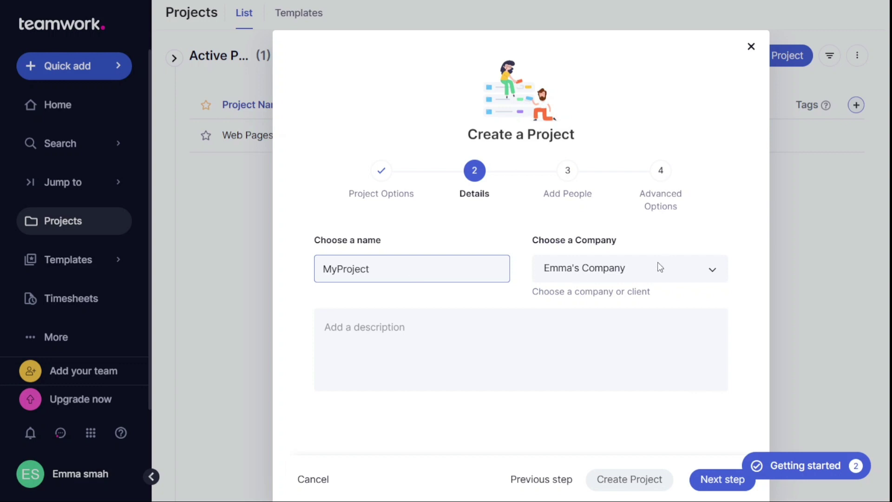
{"action": "left_click", "coordinate": [490, 343]}
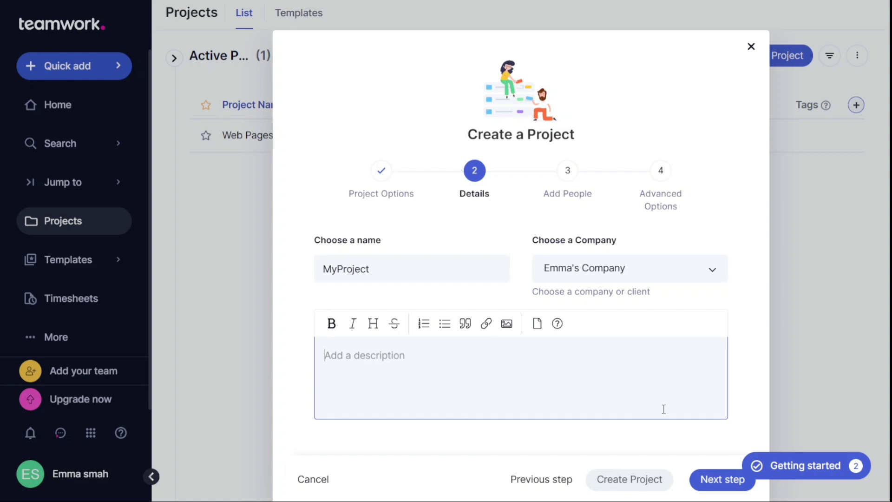
{"action": "left_click", "coordinate": [717, 480]}
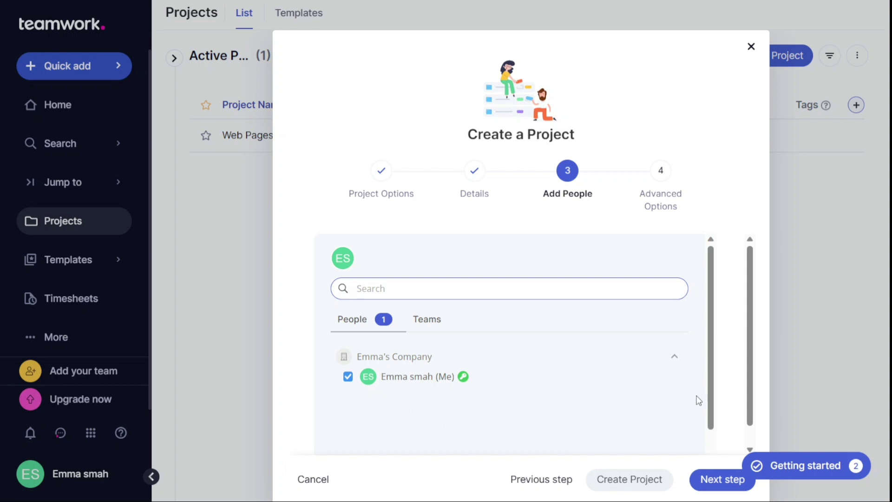
{"action": "left_click_drag", "start_coordinate": [711, 394], "coordinate": [714, 428]}
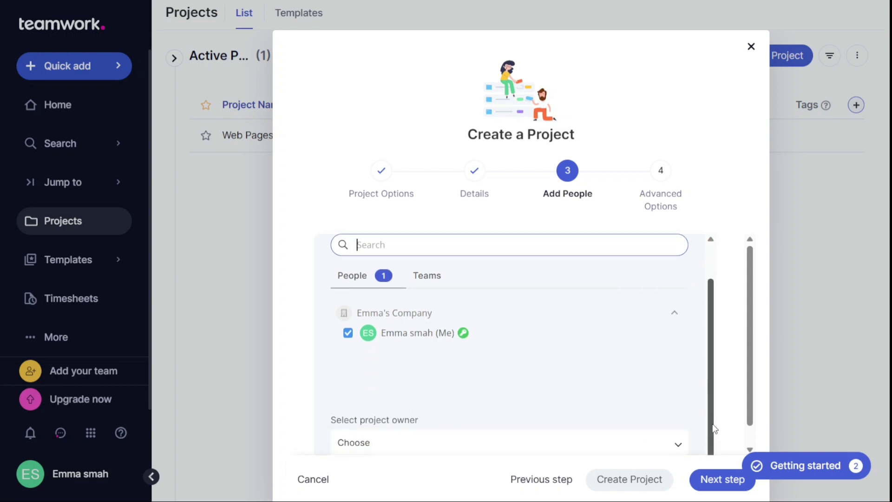
{"action": "left_click", "coordinate": [724, 480]}
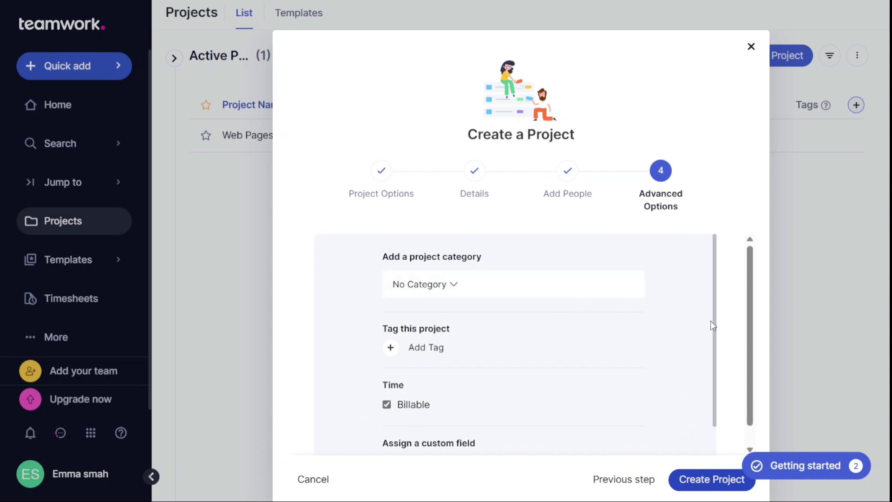
{"action": "scroll", "coordinate": [713, 320], "scroll_direction": "down", "scroll_amount": 2}
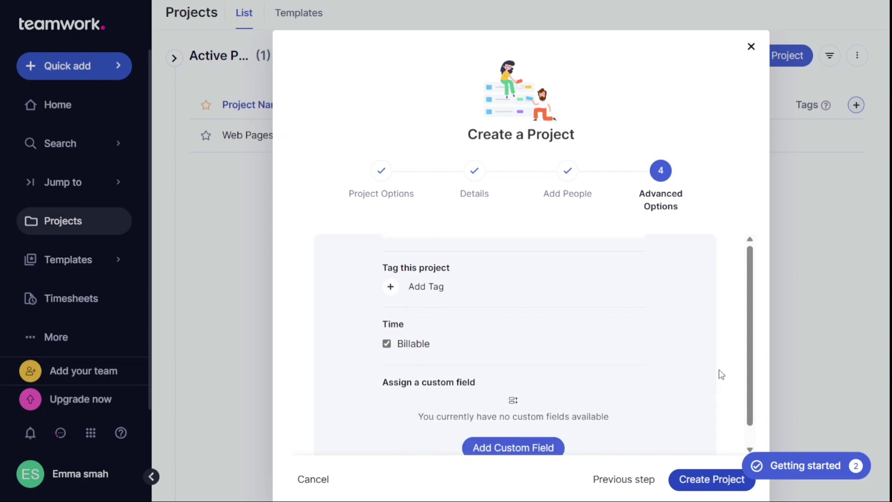
{"action": "left_click", "coordinate": [710, 478]}
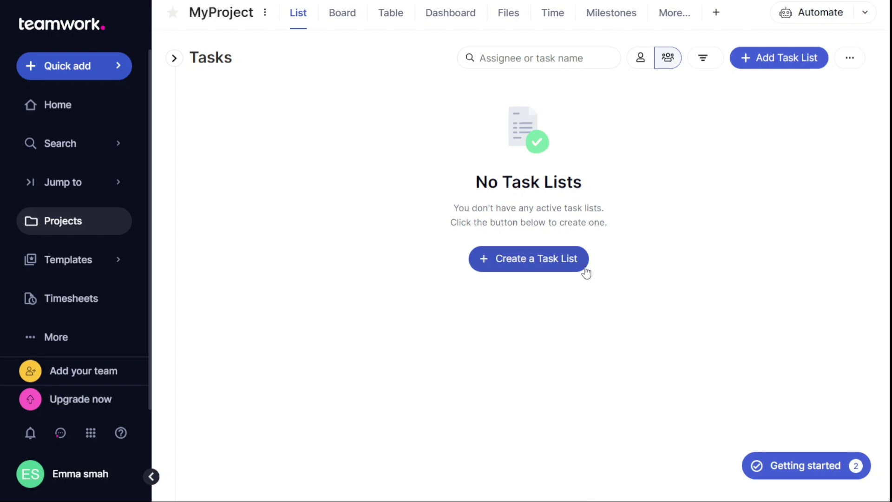
Create a new task list named 'MyLists' in MyProject
{"action": "left_click", "coordinate": [534, 257]}
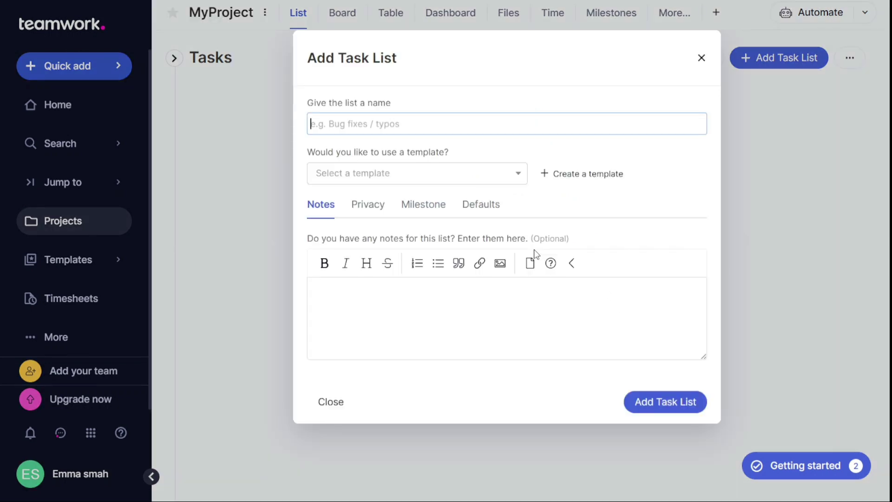
{"action": "type", "text": "My"}
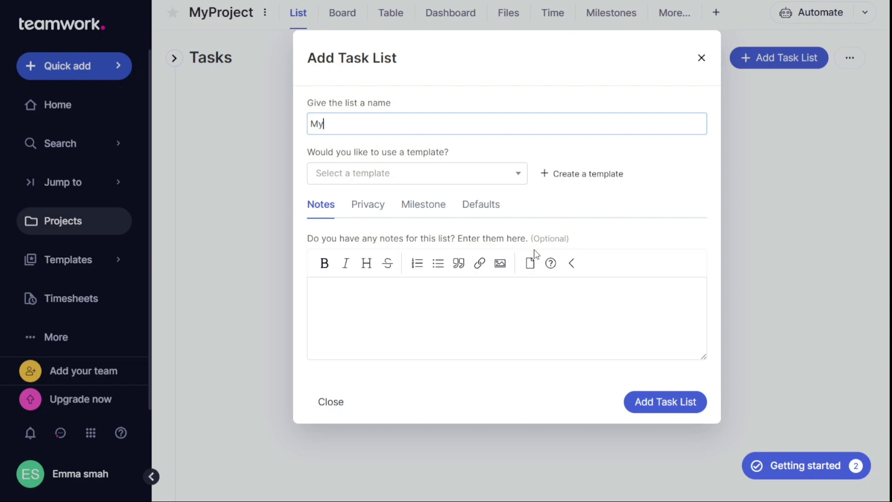
{"action": "type", "text": "Lists"}
{"action": "left_click", "coordinate": [662, 408]}
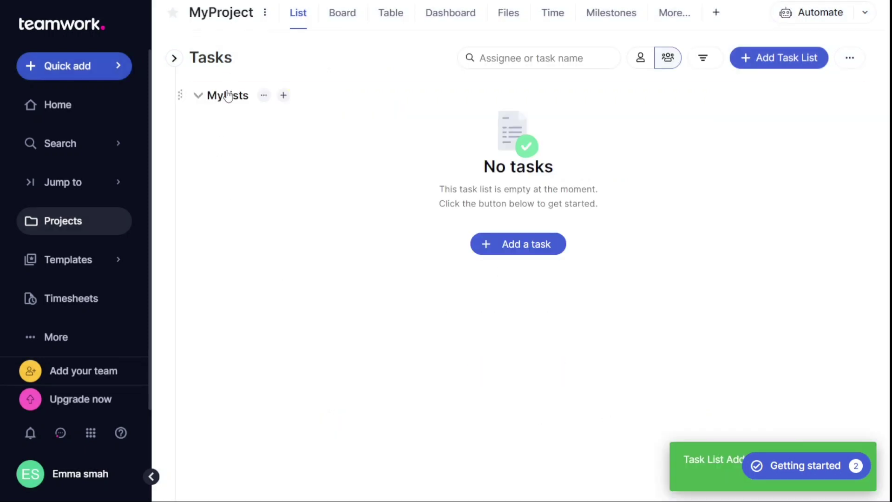
Add a task titled 'ok' to the MyLists task list and close the new-task form
{"action": "left_click", "coordinate": [522, 255]}
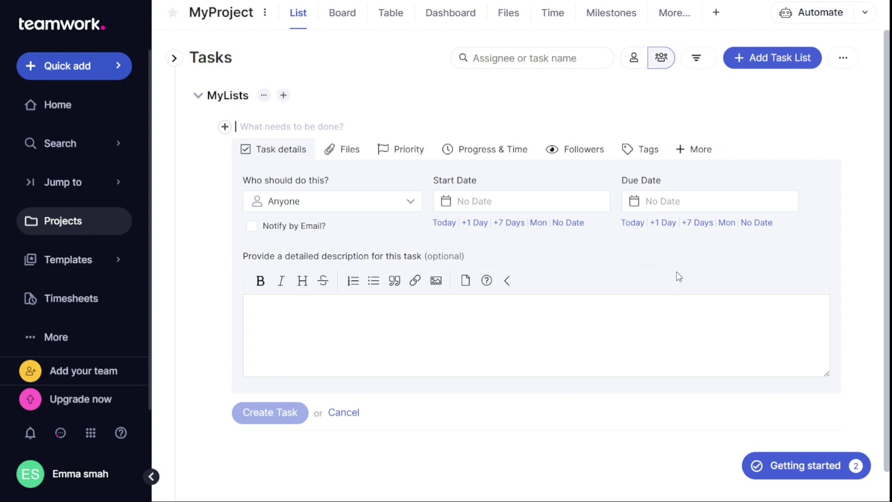
{"action": "left_click", "coordinate": [342, 150]}
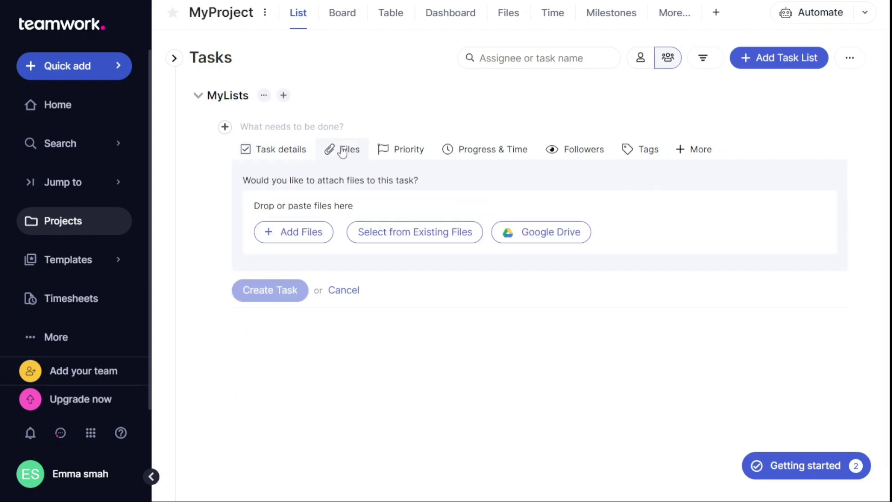
{"action": "left_click", "coordinate": [294, 149]}
{"action": "type", "text": "ok"}
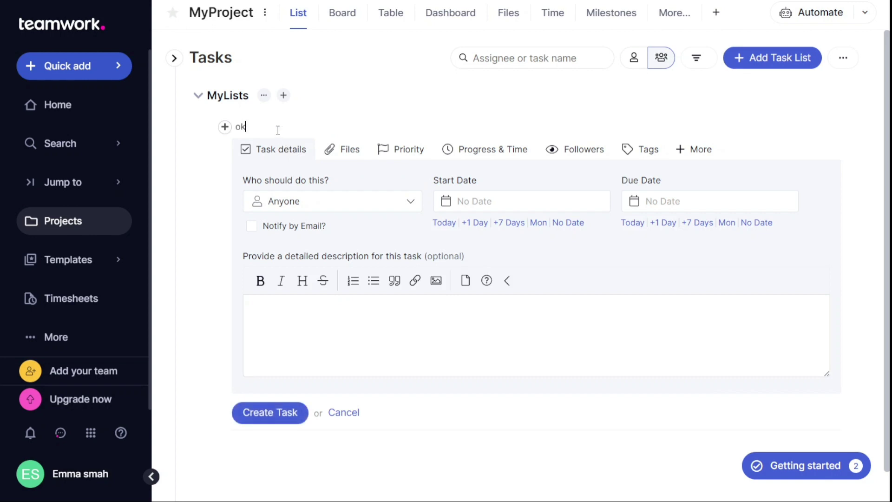
{"action": "left_click", "coordinate": [268, 415]}
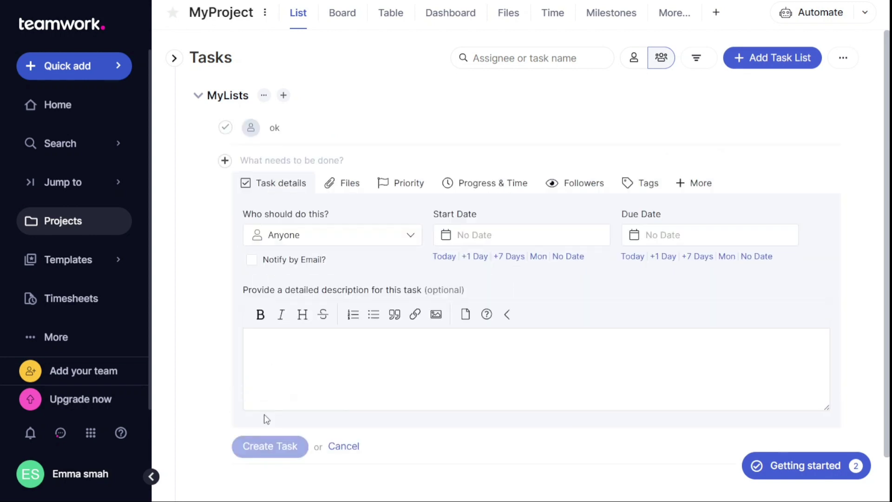
{"action": "left_click", "coordinate": [343, 447]}
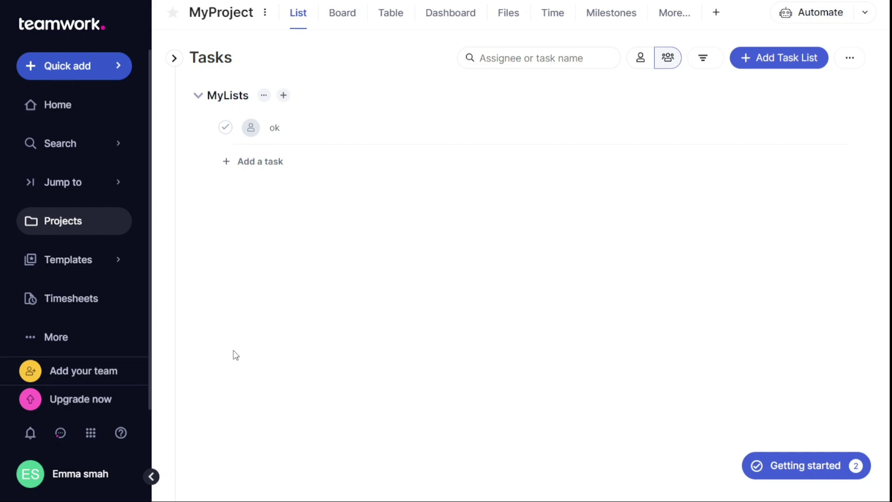
Open Apps and integrations from the account menu and review the Integrations list, from Teamwork Desk to Yoxel
{"action": "left_click", "coordinate": [72, 483]}
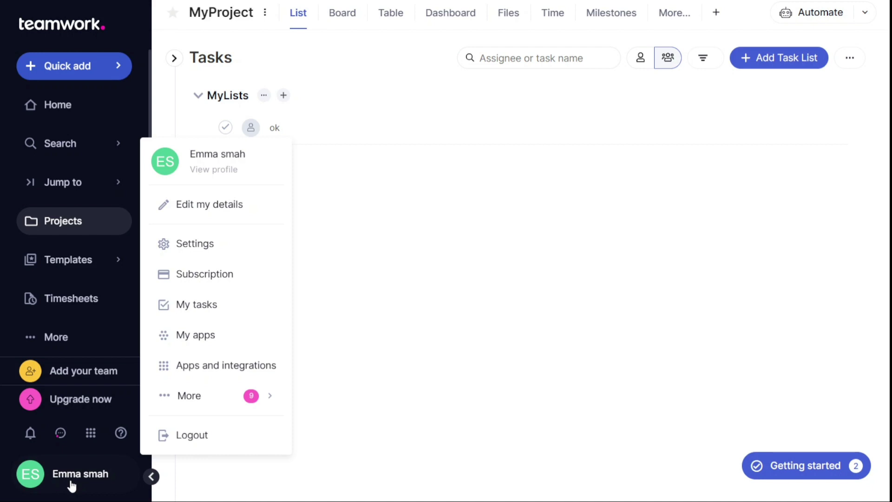
{"action": "left_click", "coordinate": [240, 368]}
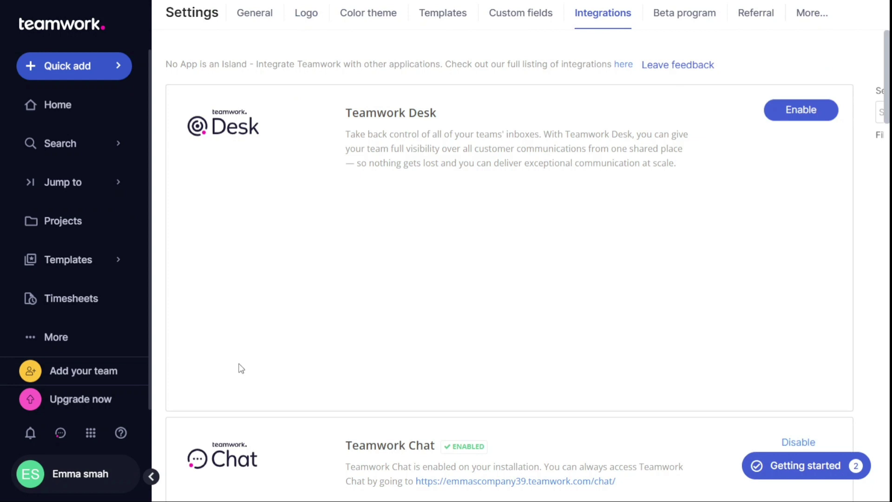
{"action": "scroll", "coordinate": [887, 83], "scroll_direction": "down", "scroll_amount": 5}
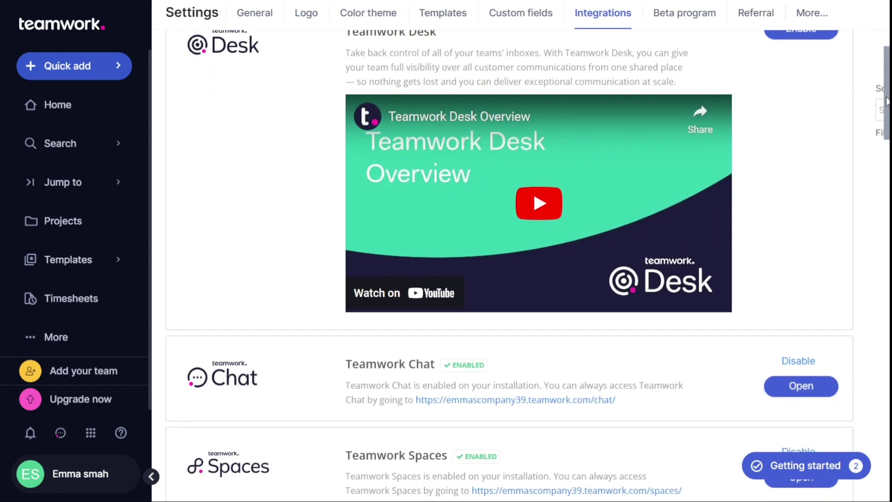
{"action": "scroll", "coordinate": [509, 264], "scroll_direction": "down", "scroll_amount": 3}
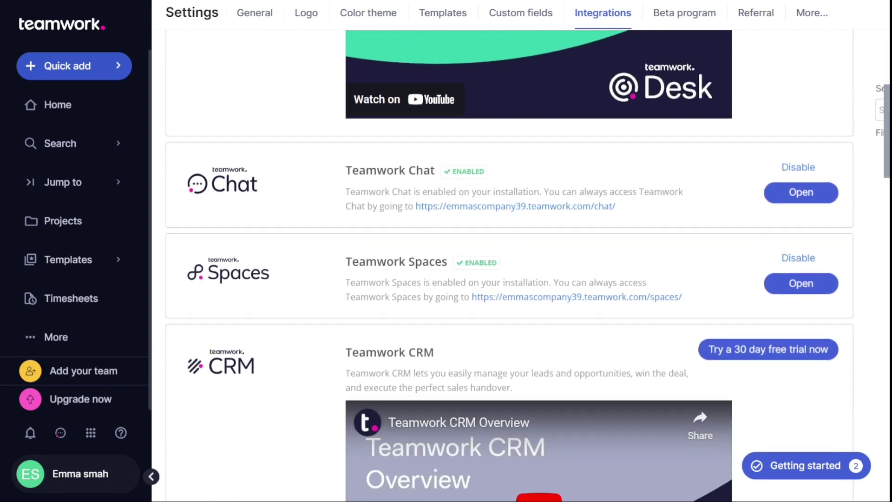
{"action": "scroll", "coordinate": [510, 265], "scroll_direction": "down", "scroll_amount": 8}
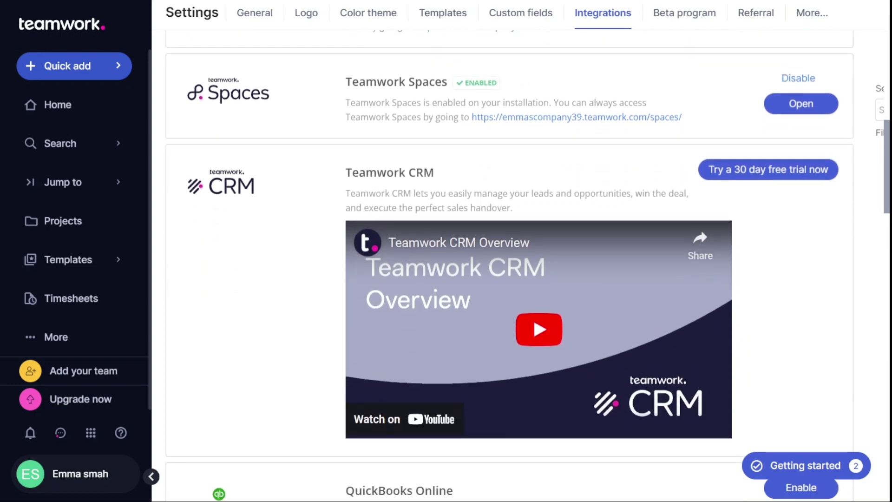
{"action": "scroll", "coordinate": [510, 265], "scroll_direction": "down", "scroll_amount": 5}
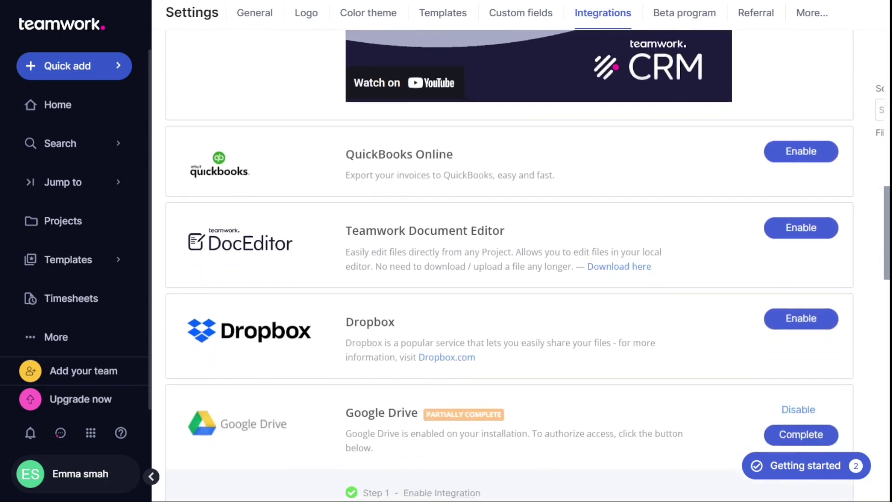
{"action": "scroll", "coordinate": [880, 350], "scroll_direction": "down", "scroll_amount": 8}
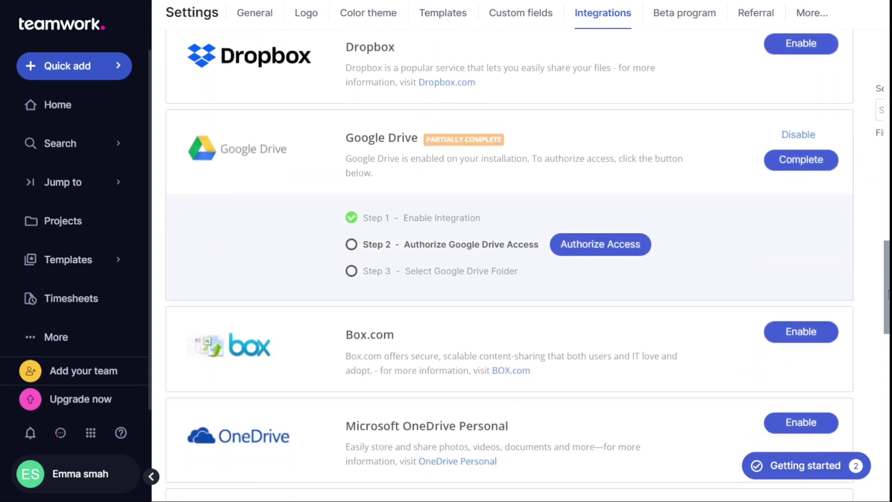
{"action": "left_click_drag", "start_coordinate": [879, 349], "coordinate": [861, 437]}
{"action": "scroll", "coordinate": [861, 438], "scroll_direction": "down", "scroll_amount": 4}
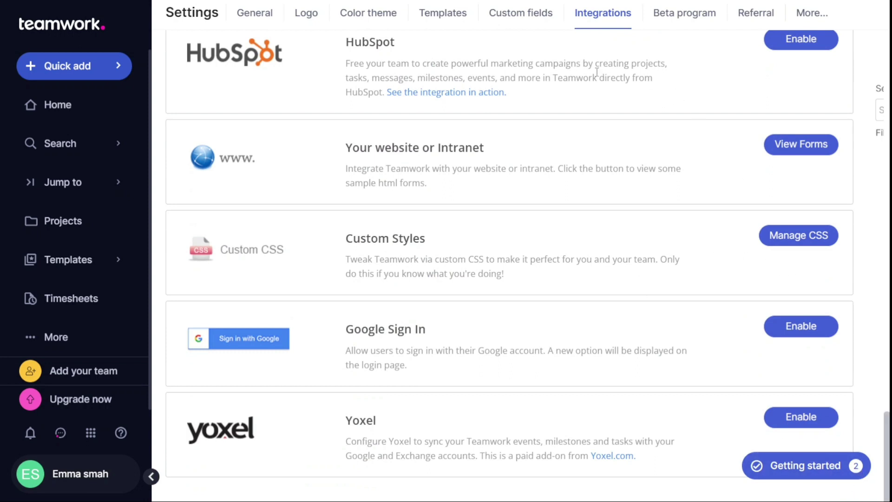
{"action": "left_click", "coordinate": [795, 40]}
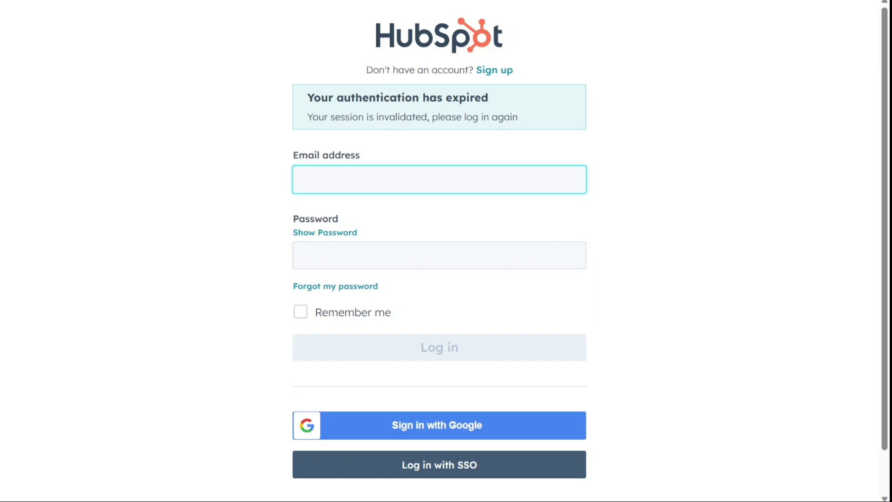
{"action": "key", "text": "alt+Left"}
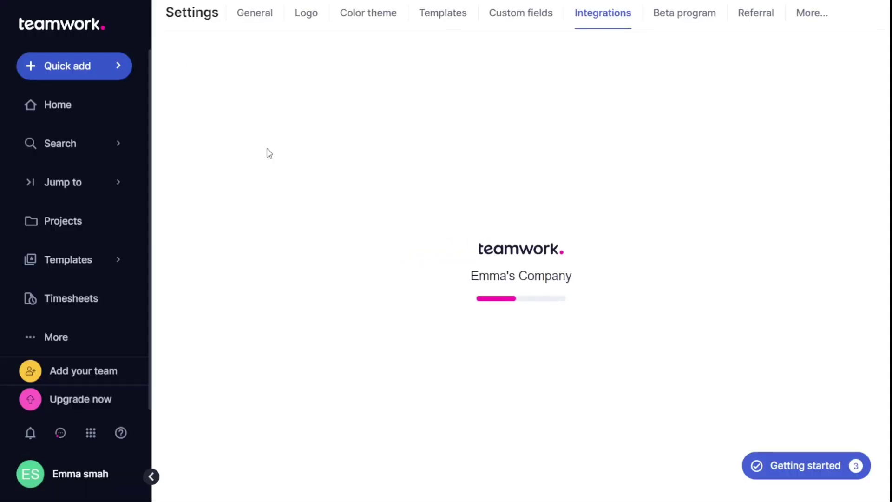
Return to the Home My Work page, which lists one task due Today
{"action": "left_click", "coordinate": [84, 109]}
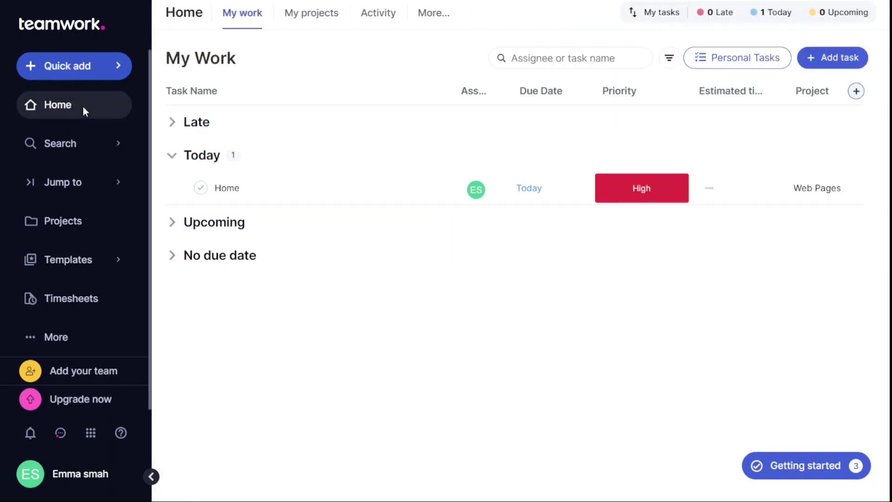